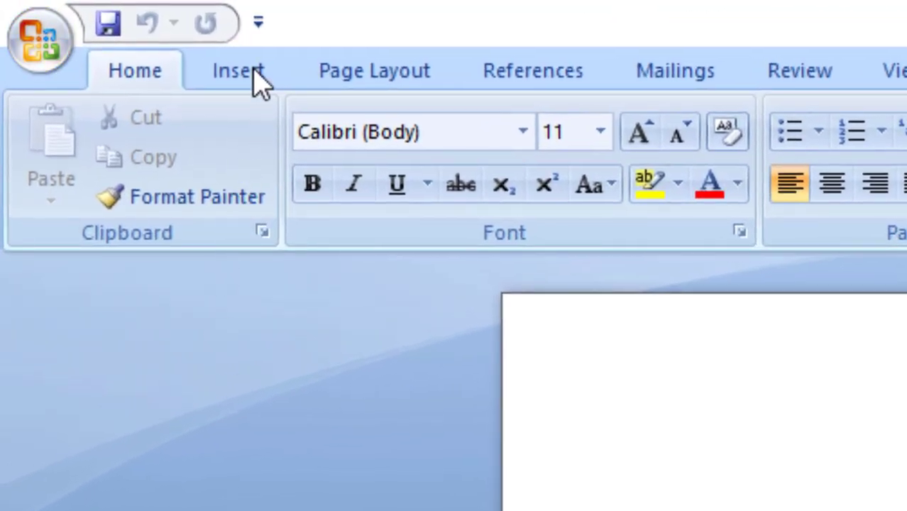
- Insert a table of 7 columns and 6 rows into the blank document
click(255, 71)
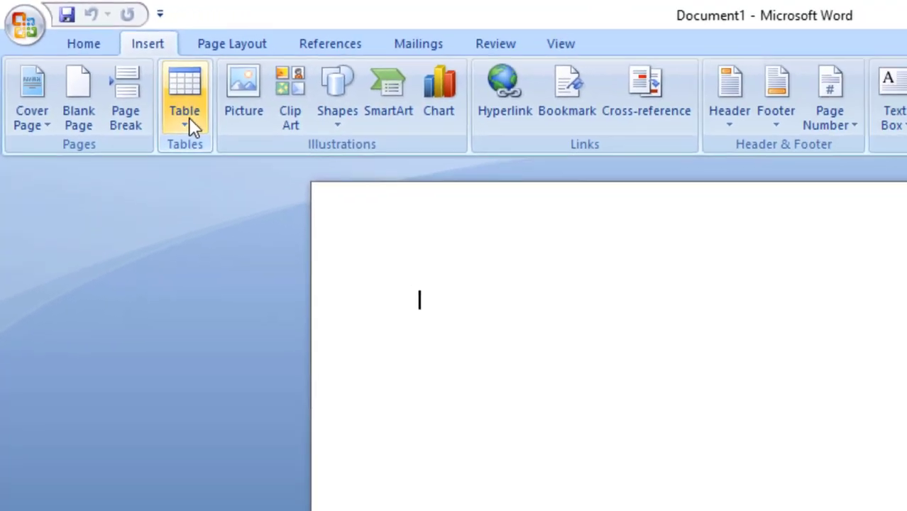
click(175, 110)
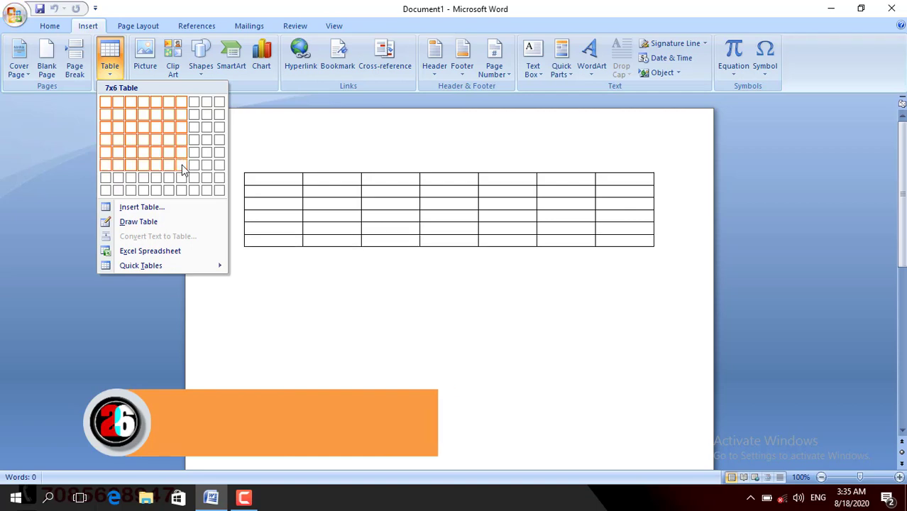
click(182, 165)
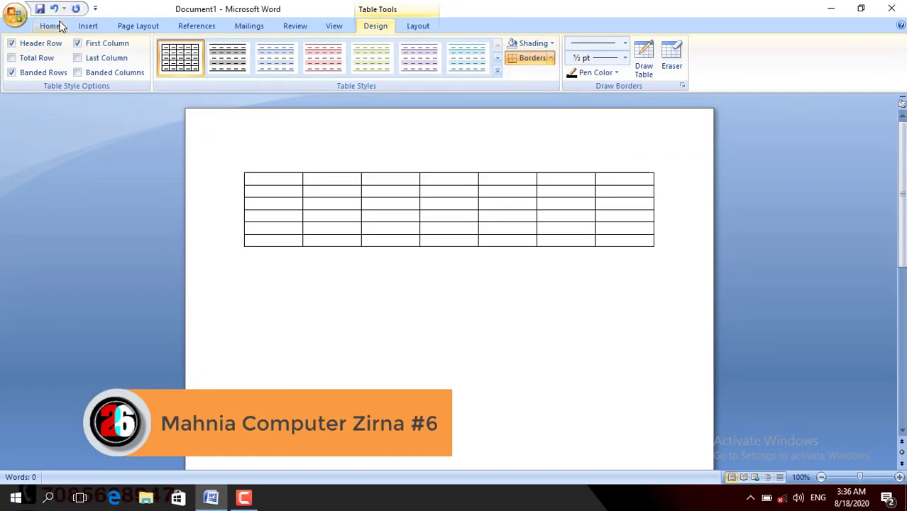
- Use the Eraser to join the top two cells in columns 7, 5 and 3
click(57, 25)
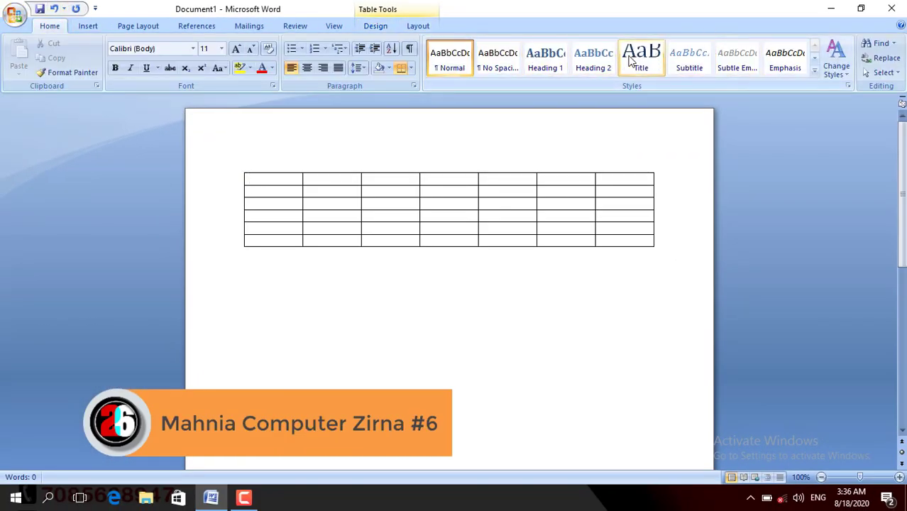
click(367, 27)
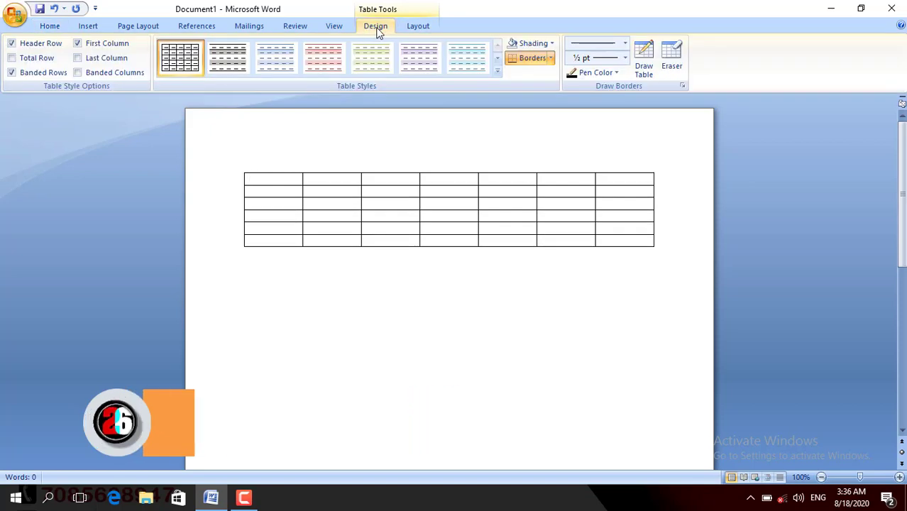
click(670, 60)
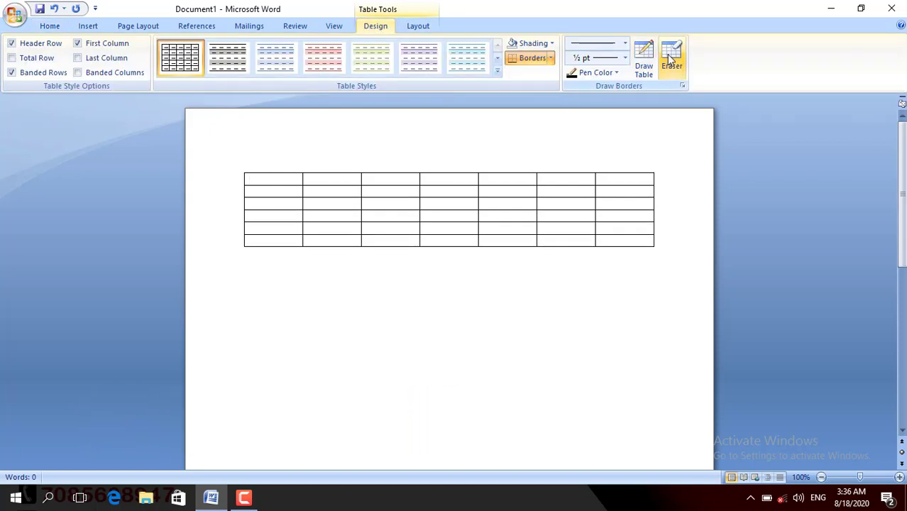
click(619, 184)
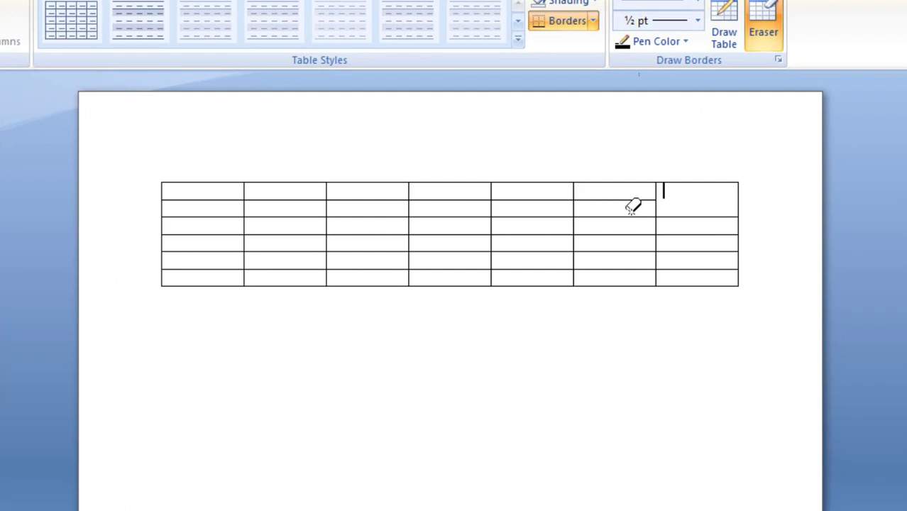
click(547, 200)
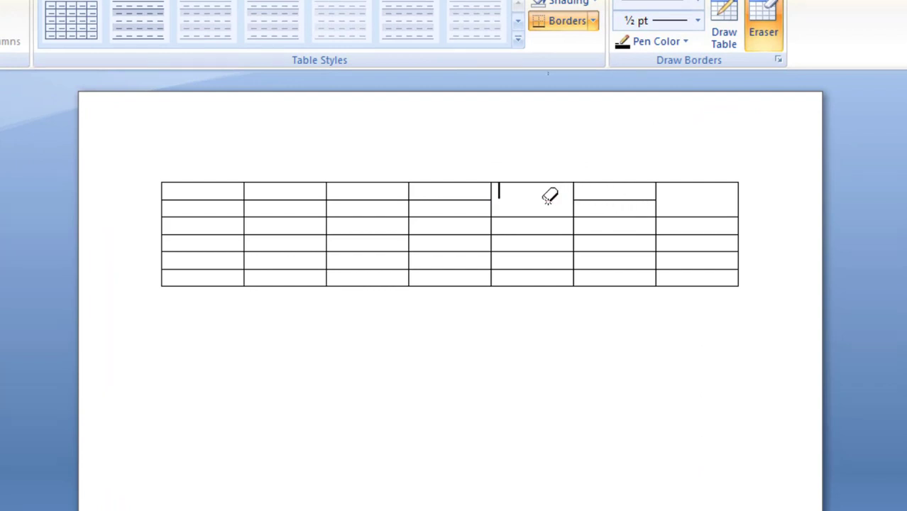
click(384, 199)
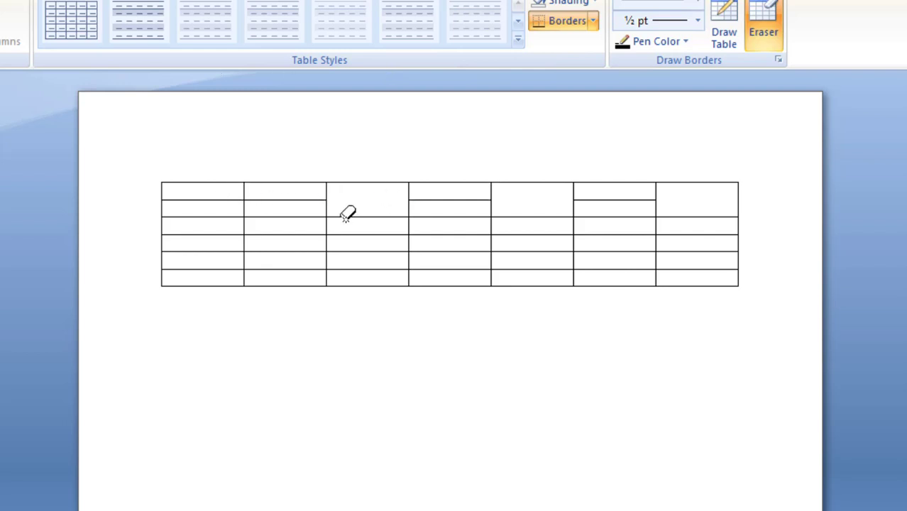
- Erase the first column's inner borders so it becomes one tall cell
click(222, 198)
click(212, 215)
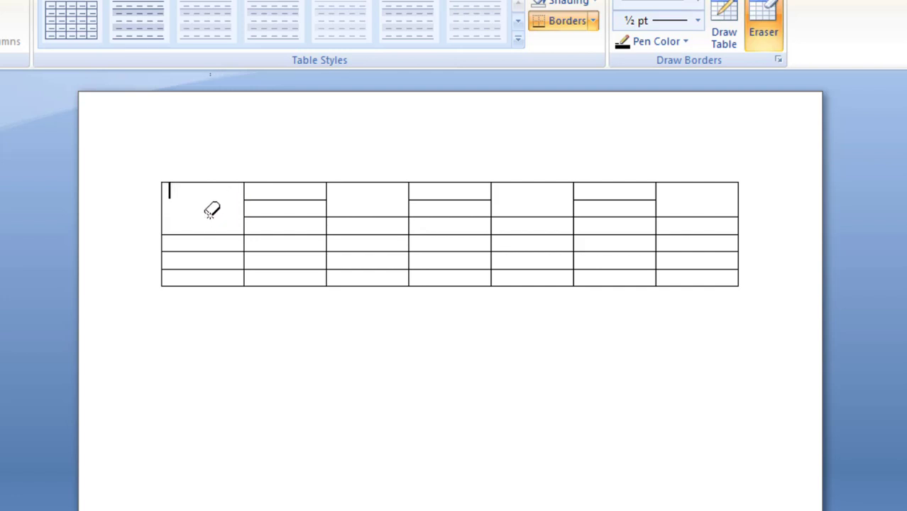
click(209, 234)
click(204, 251)
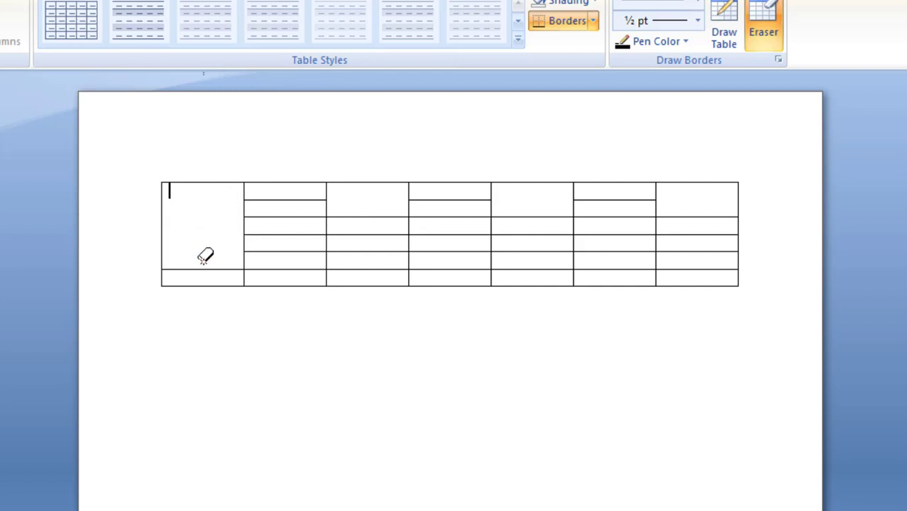
click(203, 268)
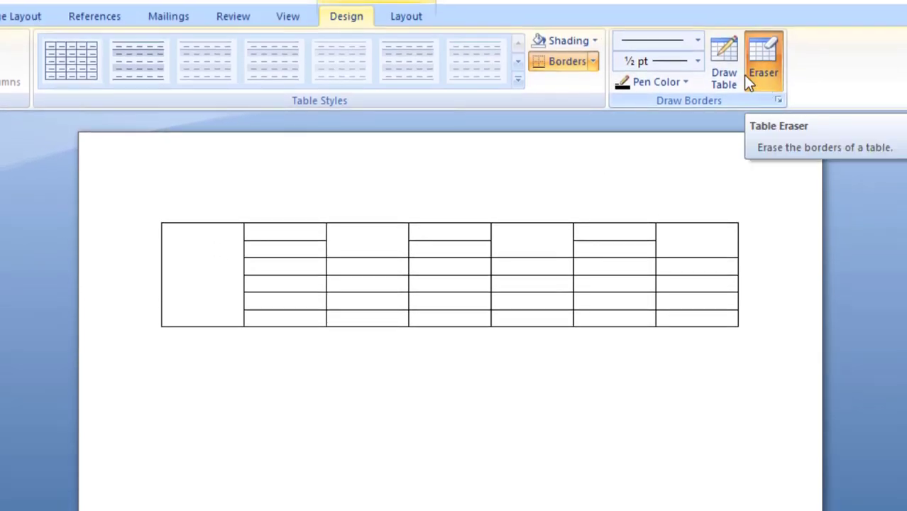
click(754, 83)
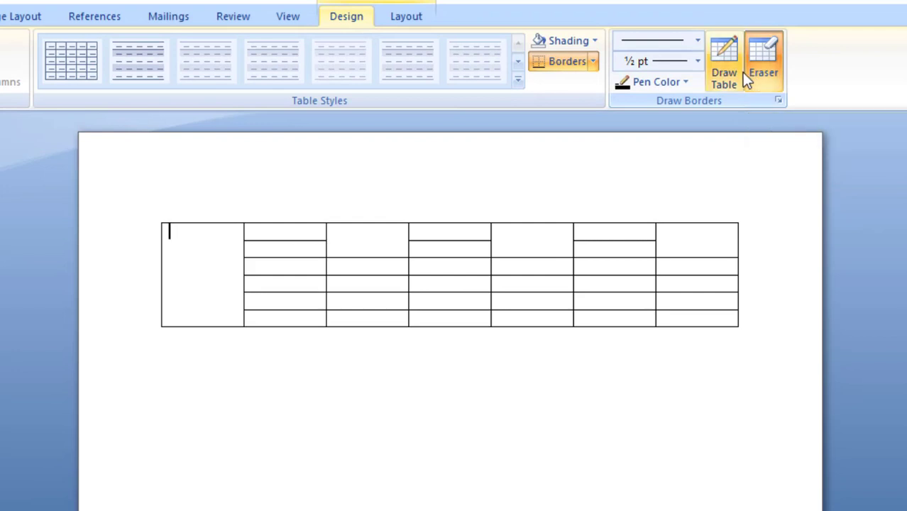
- Draw a vertical line down the tall first cell, then a short top cell across both halves
click(733, 71)
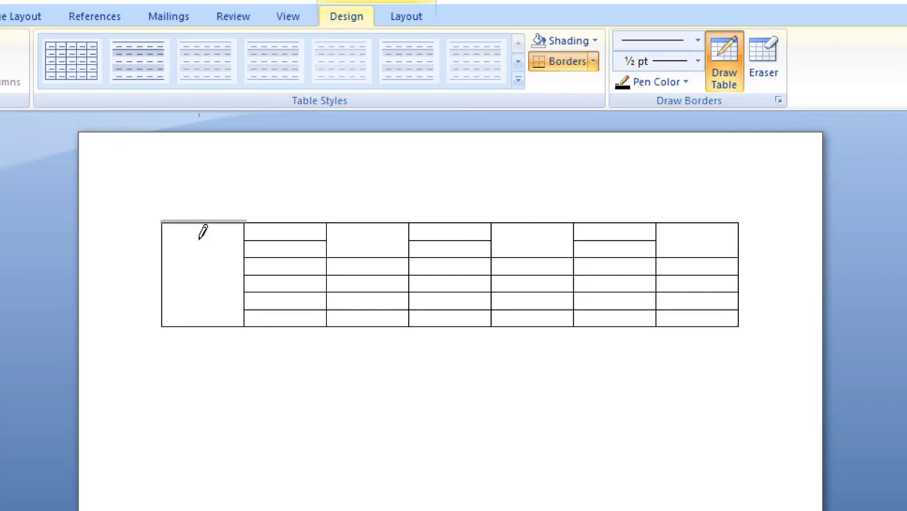
drag(200, 226, 198, 304)
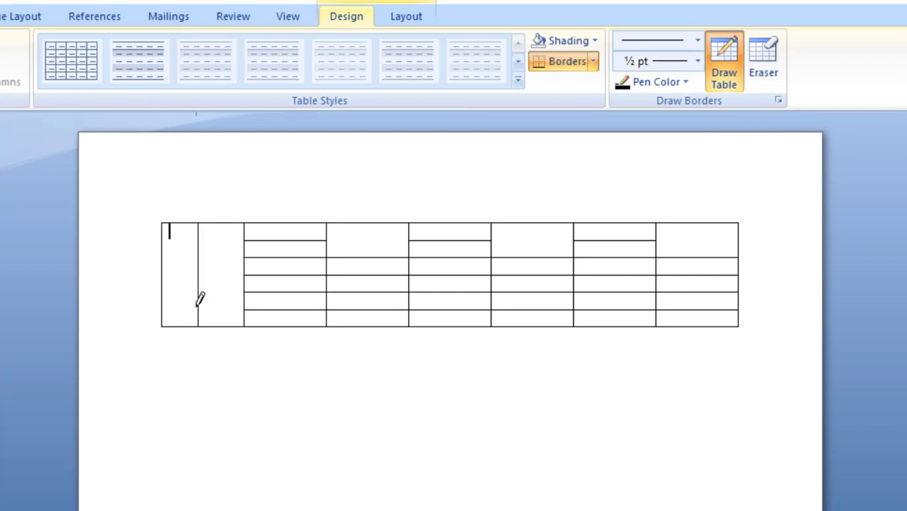
click(165, 239)
drag(167, 240, 245, 239)
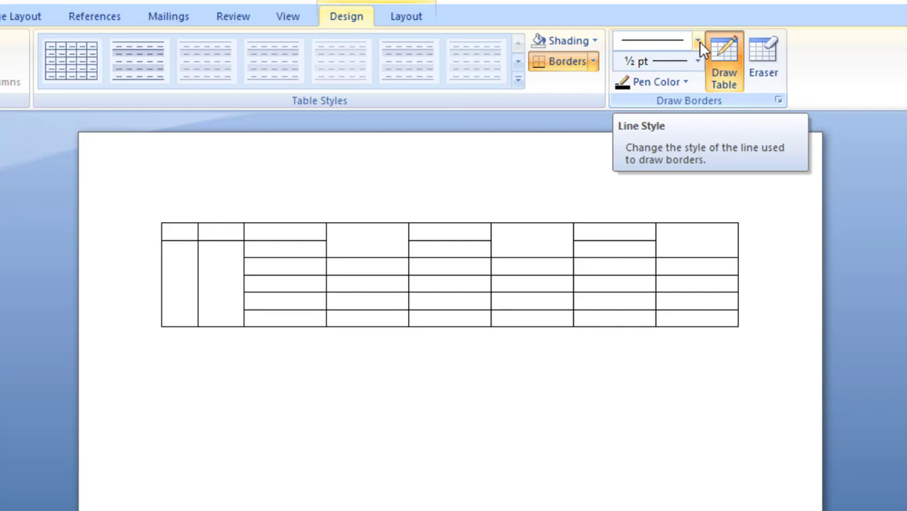
- Choose the double line as the border line style
click(699, 42)
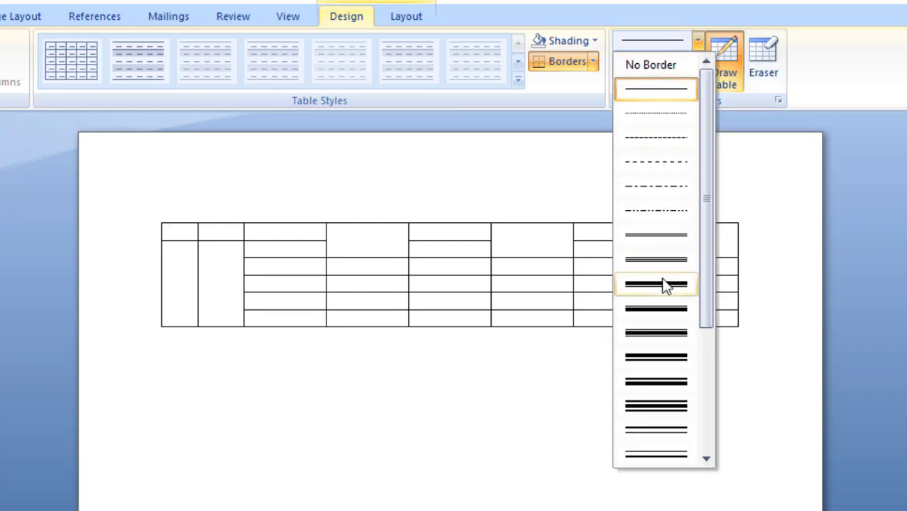
click(665, 239)
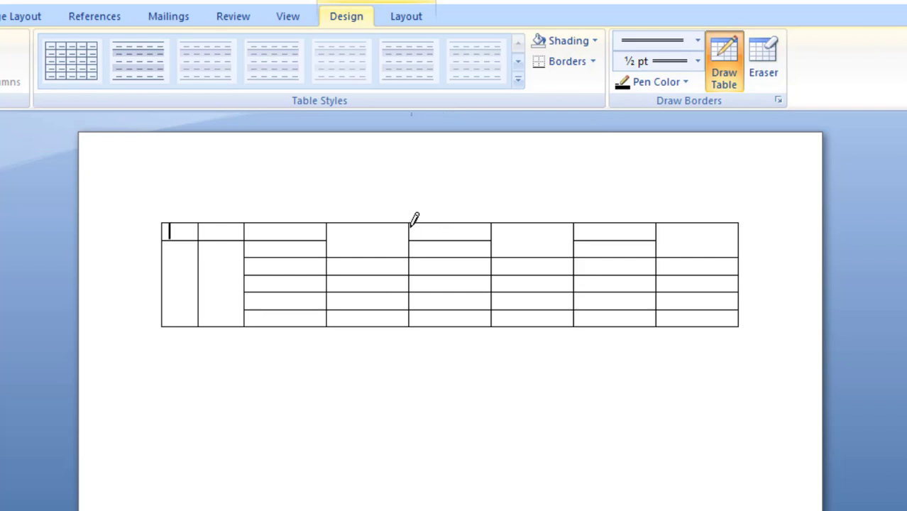
- Redraw the table's top border and the top-right header cell's borders as double lines
mouse_move(409, 220)
mouse_down()
mouse_move(410, 242)
mouse_move(429, 229)
mouse_move(491, 239)
mouse_move(491, 256)
mouse_up()
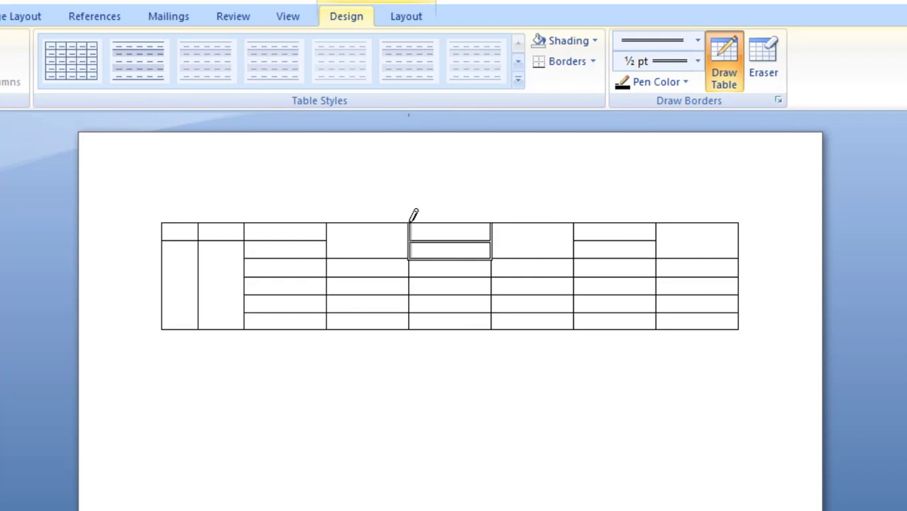
drag(410, 221, 676, 221)
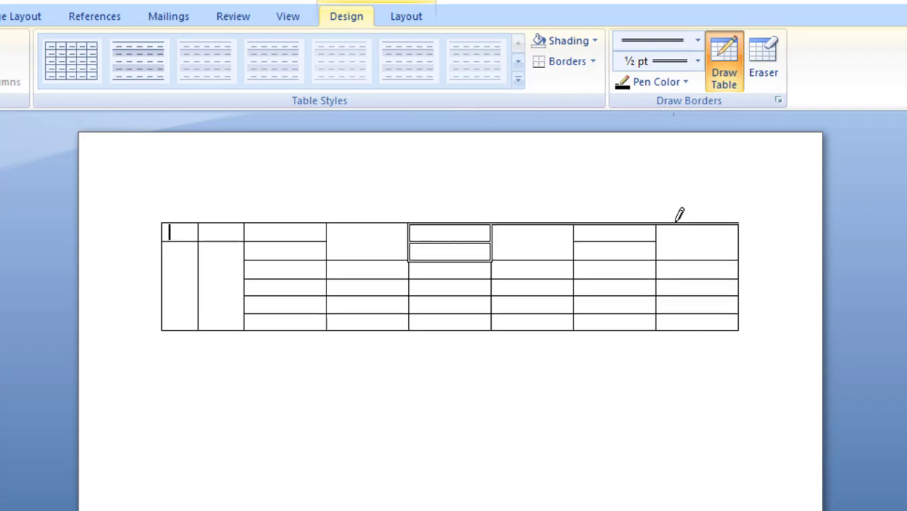
drag(741, 216, 740, 257)
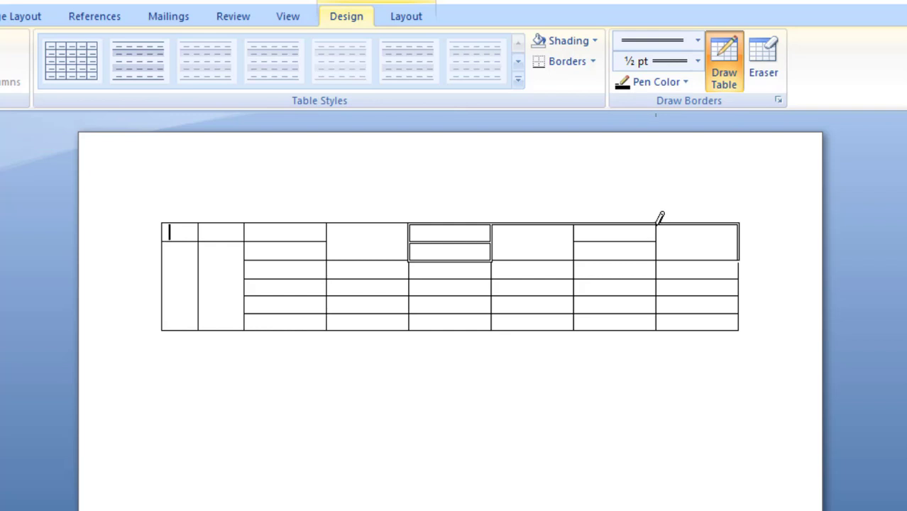
drag(658, 224, 659, 264)
drag(661, 246, 723, 241)
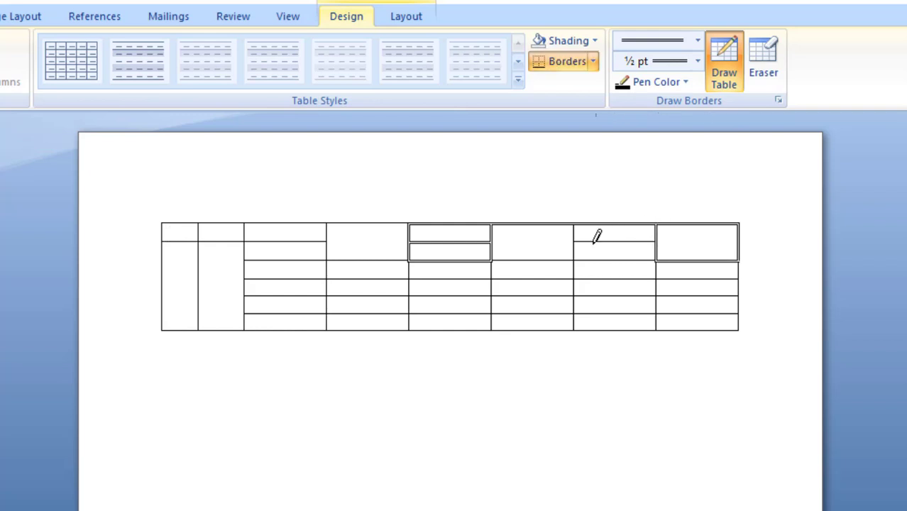
- Outline the remaining top header cells, back to the third column, with double borders
drag(578, 243, 624, 243)
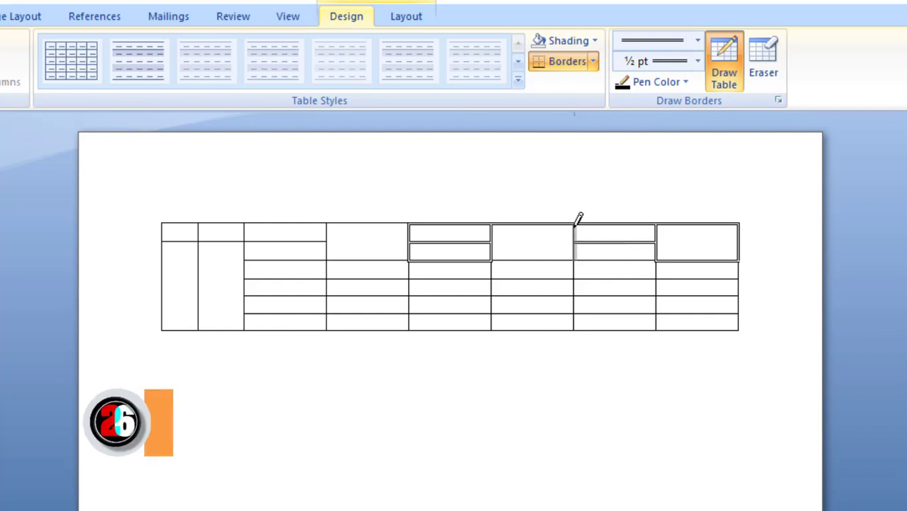
mouse_move(575, 225)
mouse_down()
mouse_move(577, 260)
mouse_move(655, 262)
mouse_up()
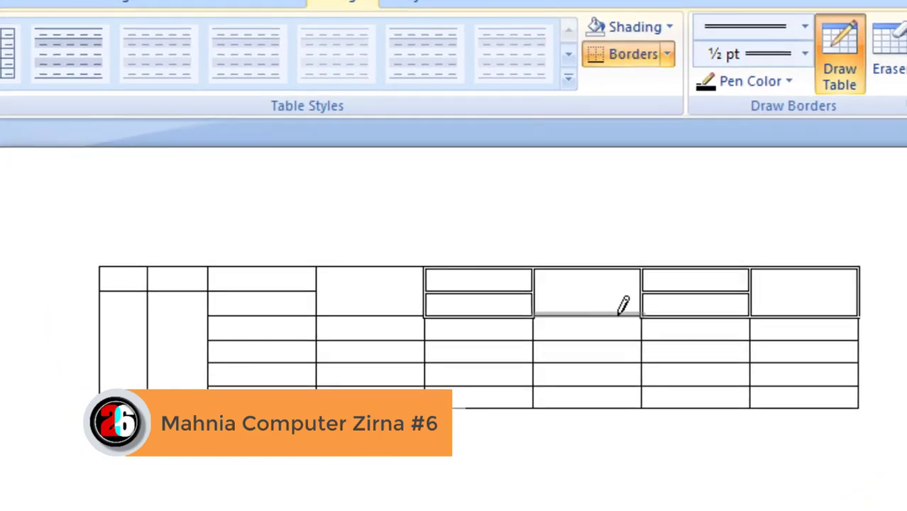
drag(531, 307, 618, 309)
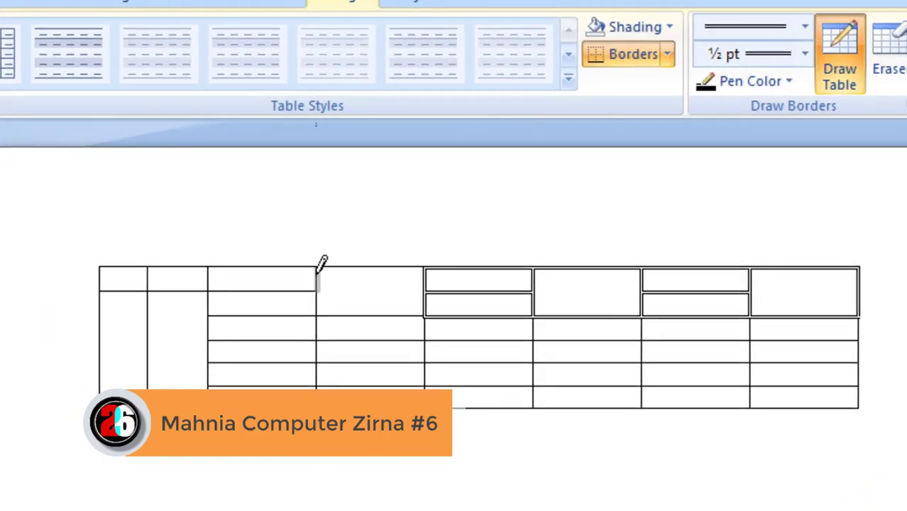
mouse_move(317, 270)
mouse_down()
mouse_move(317, 314)
mouse_move(423, 313)
mouse_up()
drag(318, 266, 450, 266)
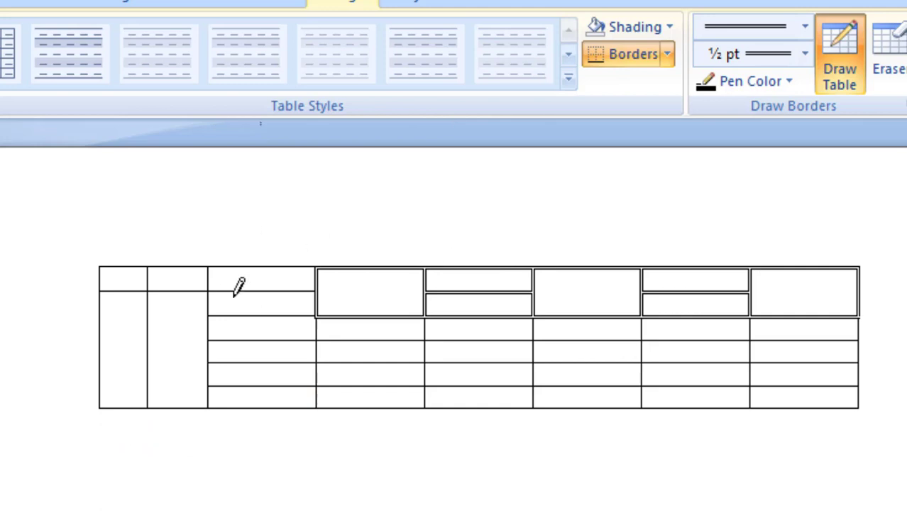
mouse_move(209, 270)
mouse_down()
mouse_move(212, 289)
mouse_move(215, 277)
mouse_up()
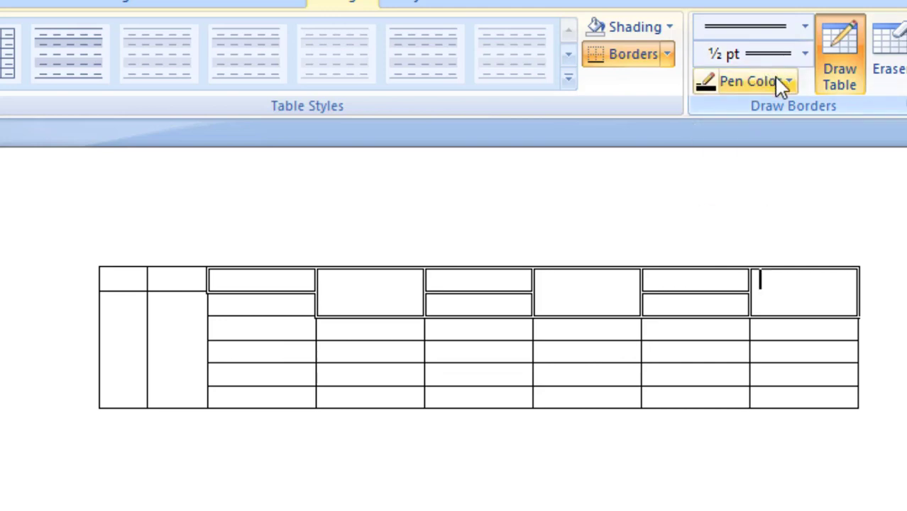
- Redraw the border between the fourth and fifth header columns in yellow, then exit Draw Table
click(775, 78)
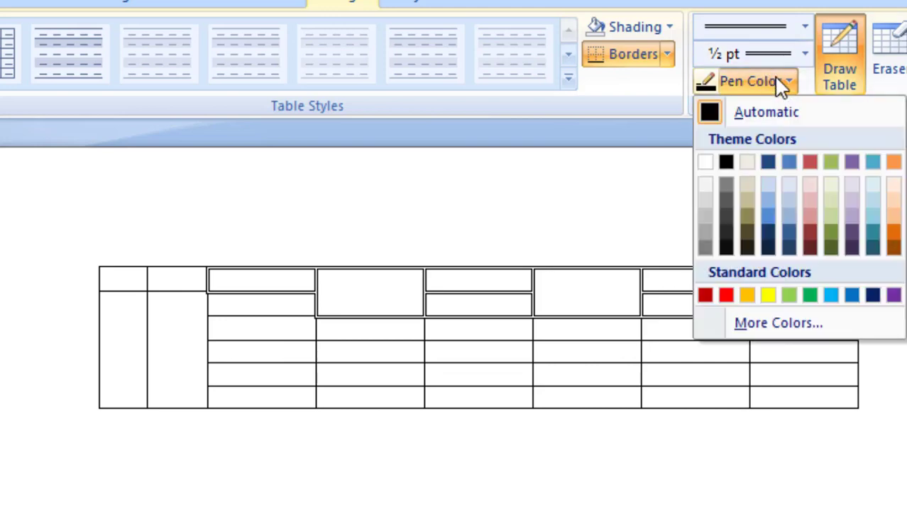
click(768, 295)
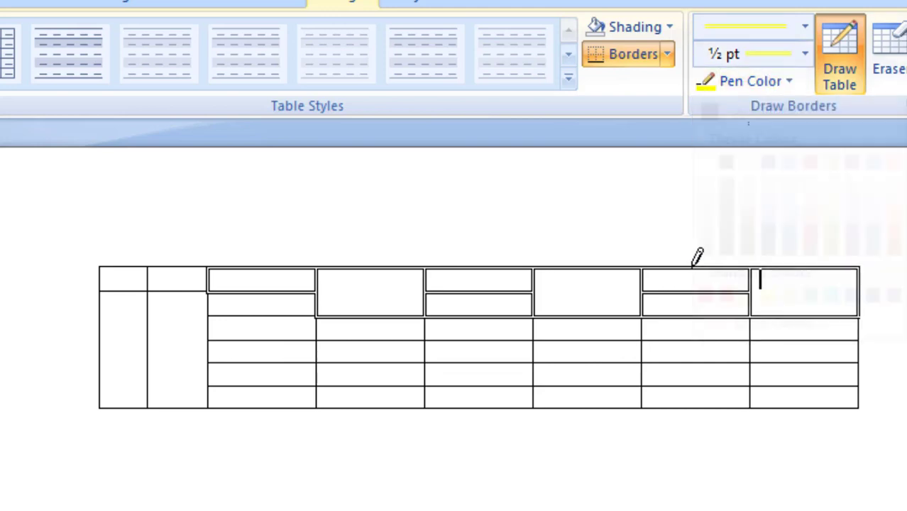
click(643, 271)
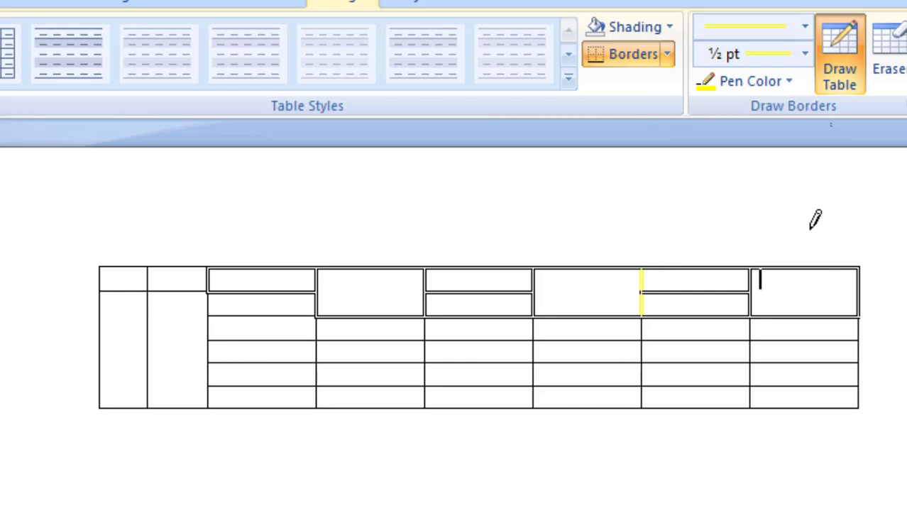
click(791, 81)
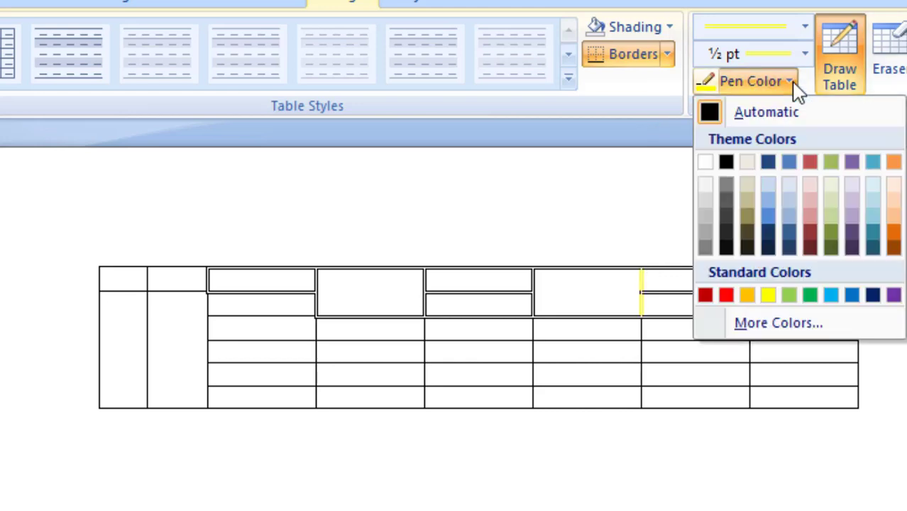
click(793, 83)
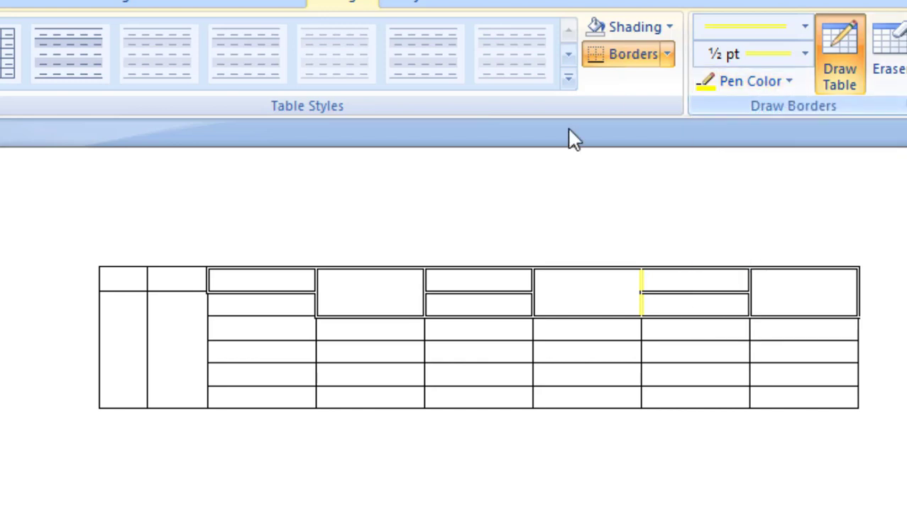
key(Escape)
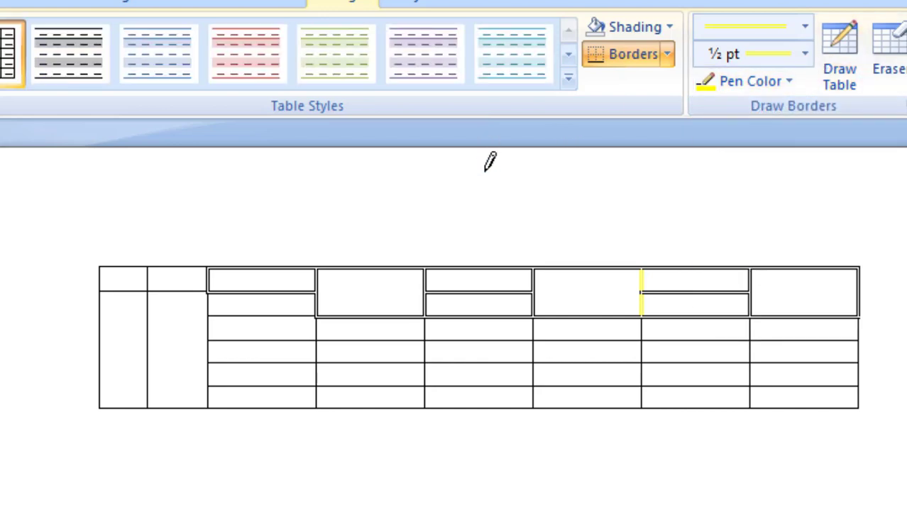
- Type SCHEDULE into the tall leftmost cell, correcting the mistyped letter
click(127, 333)
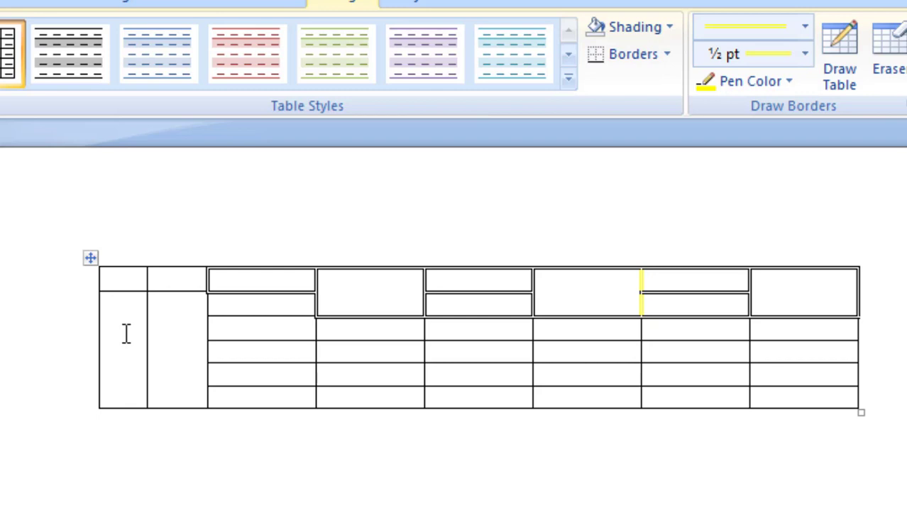
text(SC)
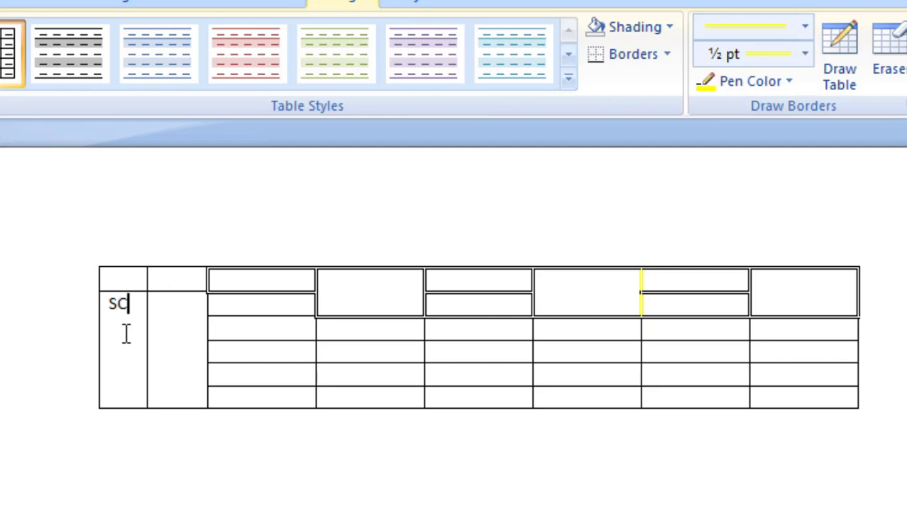
text(HEDY)
key(BackSpace)
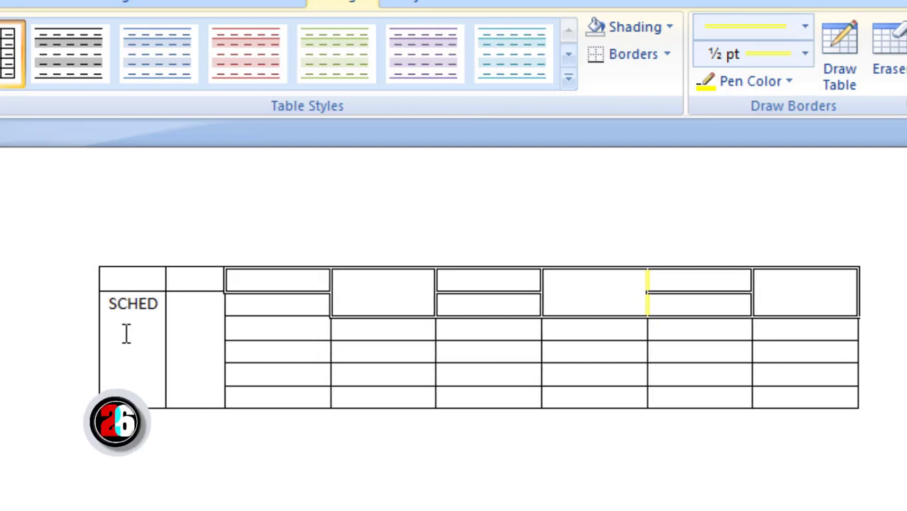
text(ULE)
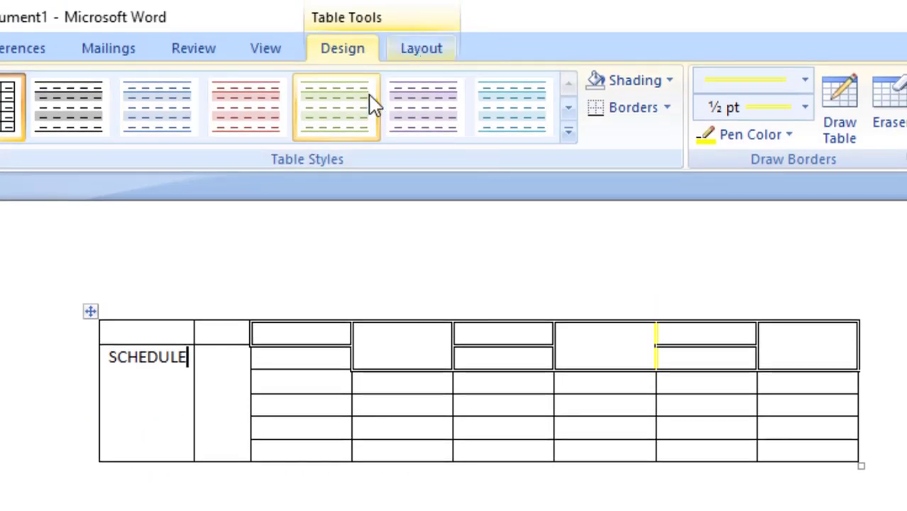
- Change the text direction twice so SCHEDULE reads bottom to top
click(414, 56)
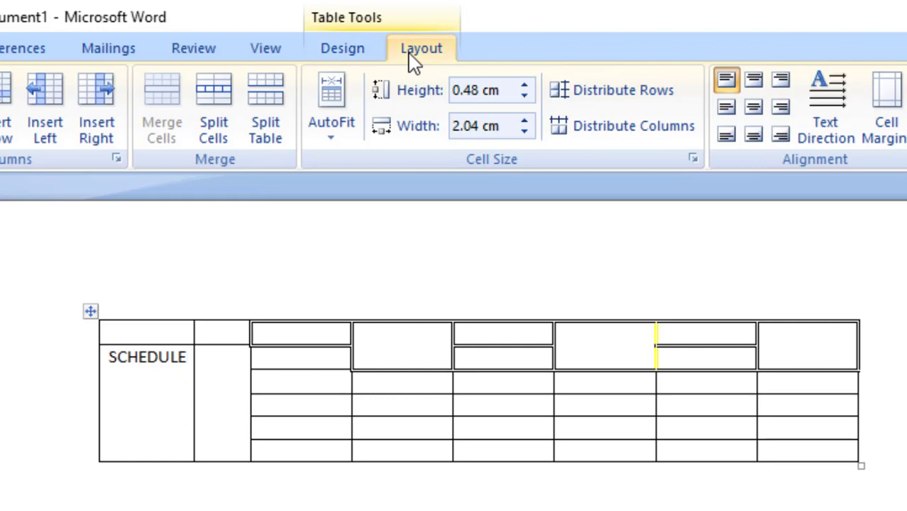
click(848, 122)
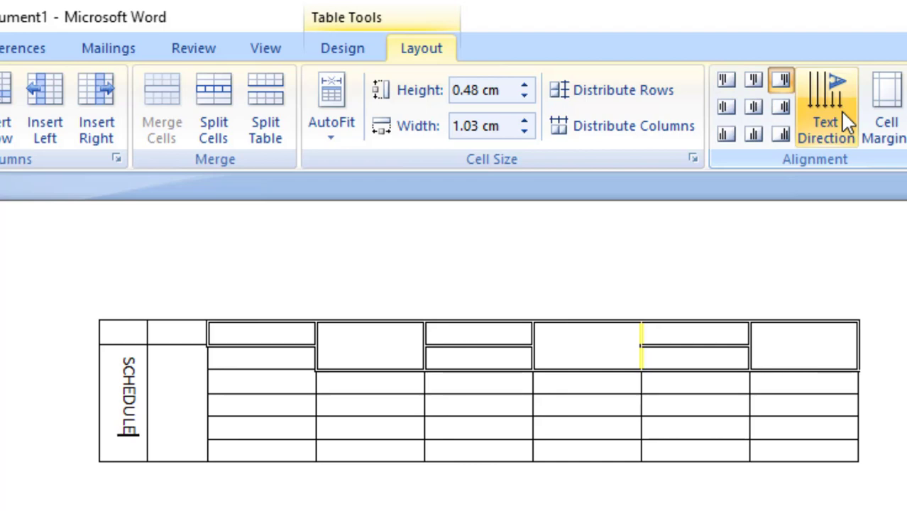
click(844, 118)
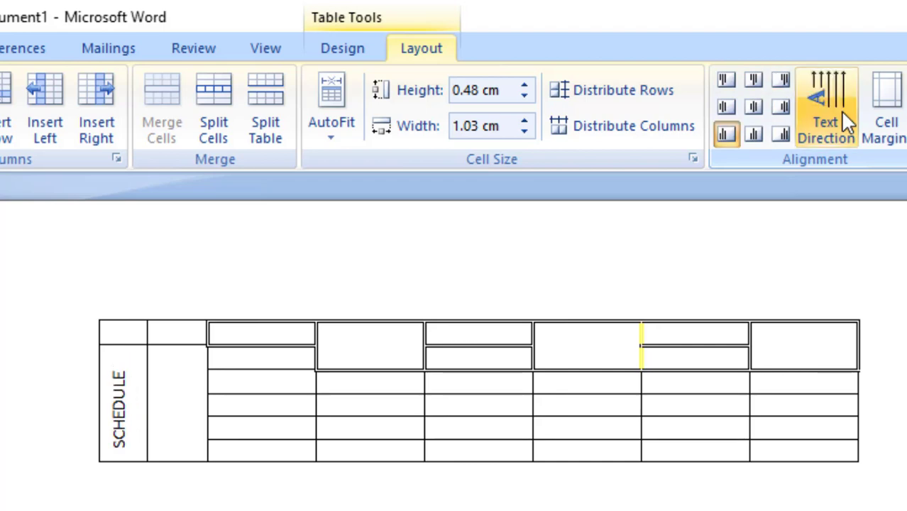
click(110, 474)
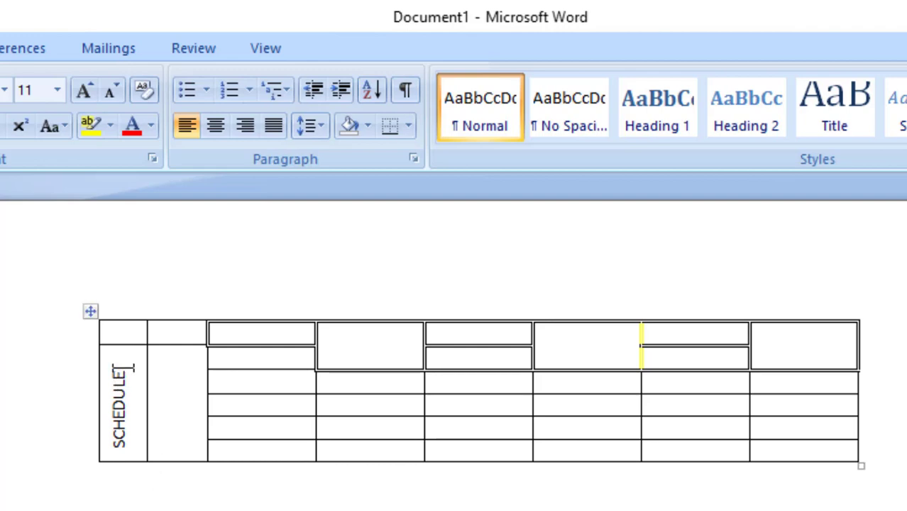
click(120, 422)
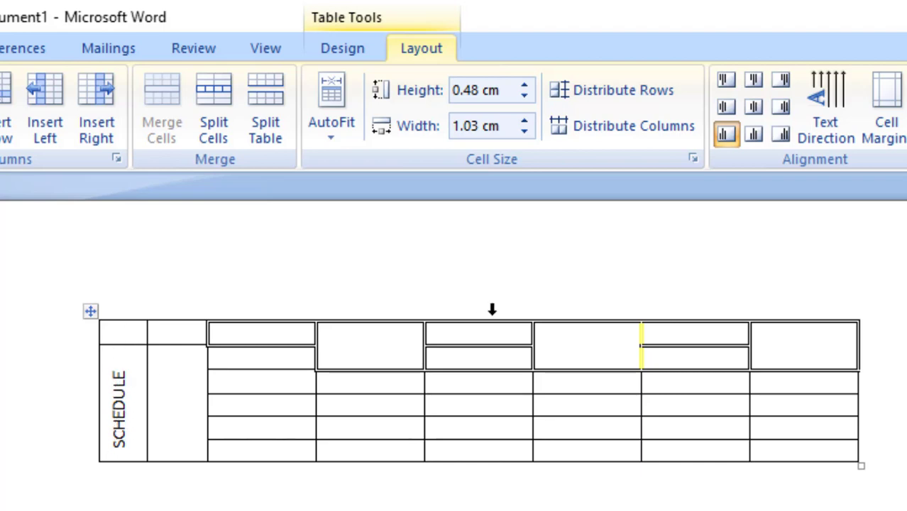
- Centre SCHEDULE horizontally and vertically in its cell and make it bold
click(734, 107)
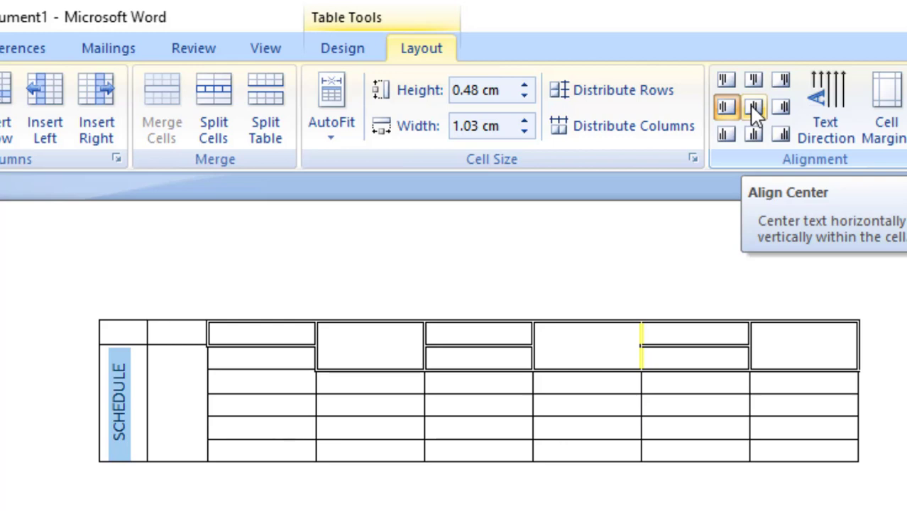
click(755, 115)
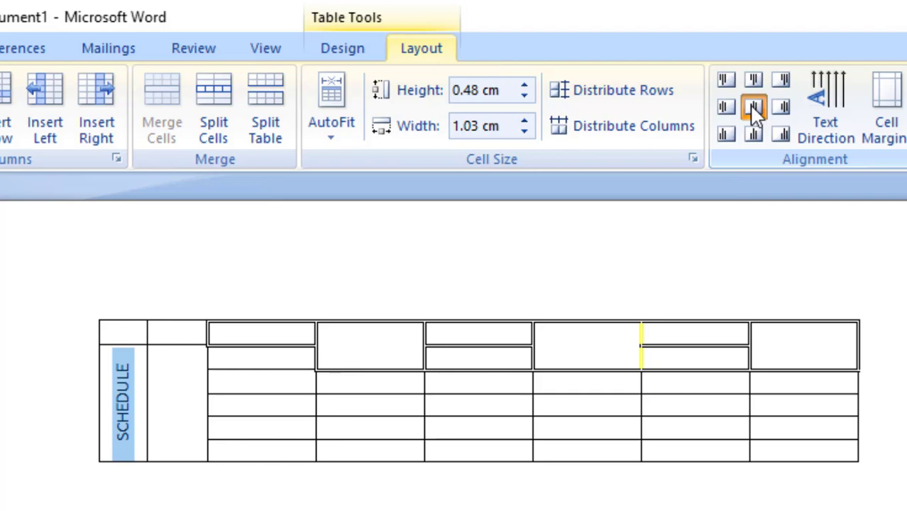
key(ctrl+b)
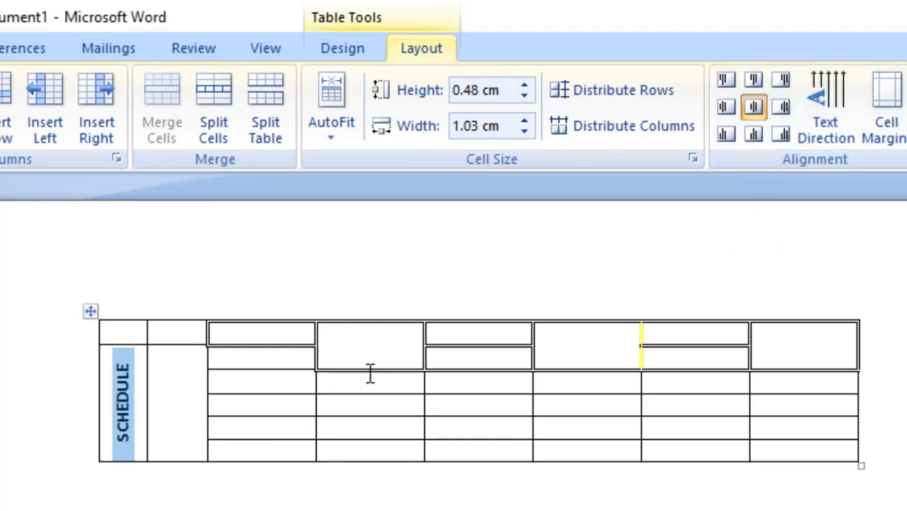
click(264, 383)
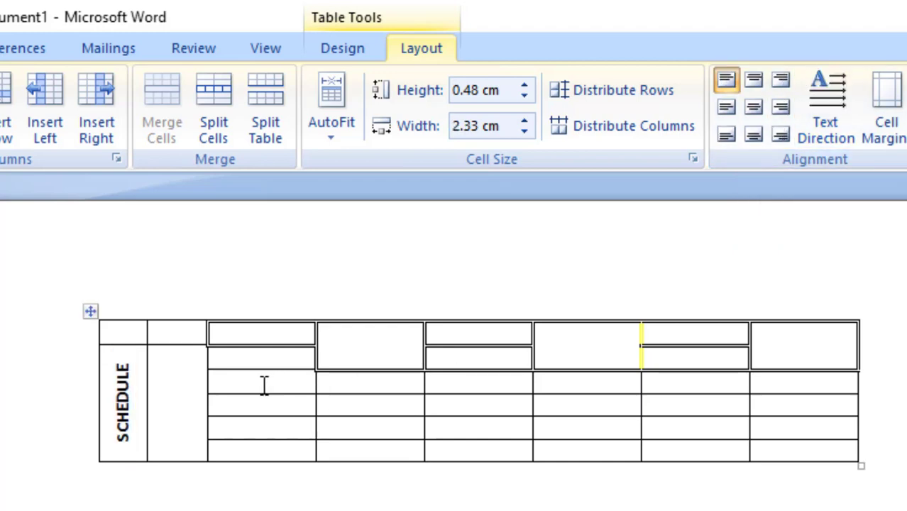
- Enter hfhjgg, jhgjgqjgj, jgjg, hjjm, jgjqgg and keim across the first data row
text(hfhjgg)
key(Tab)
text(jhgj)
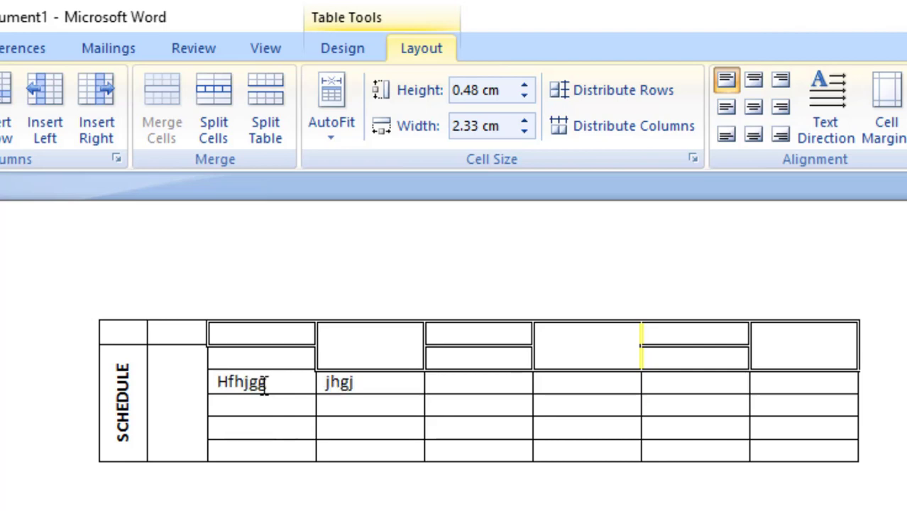
text(gqjgj)
key(Tab)
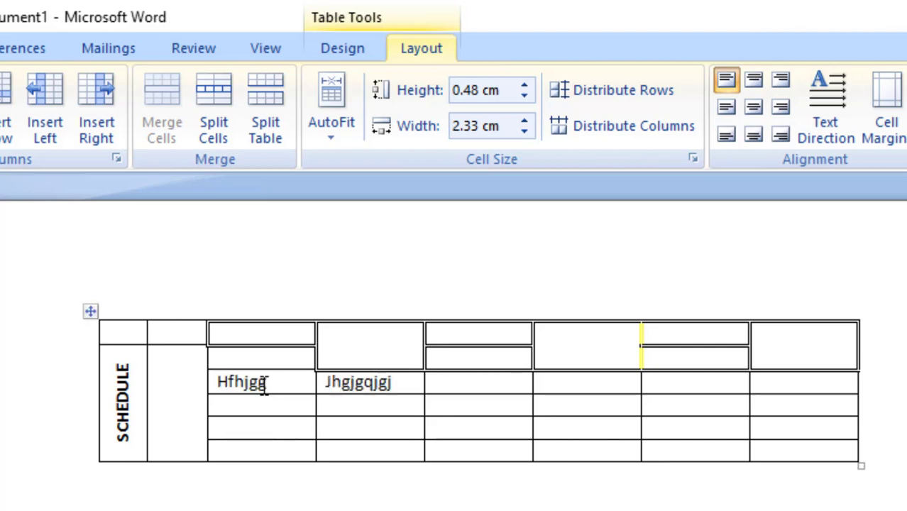
text(jgjg)
key(Tab)
text(hjjm)
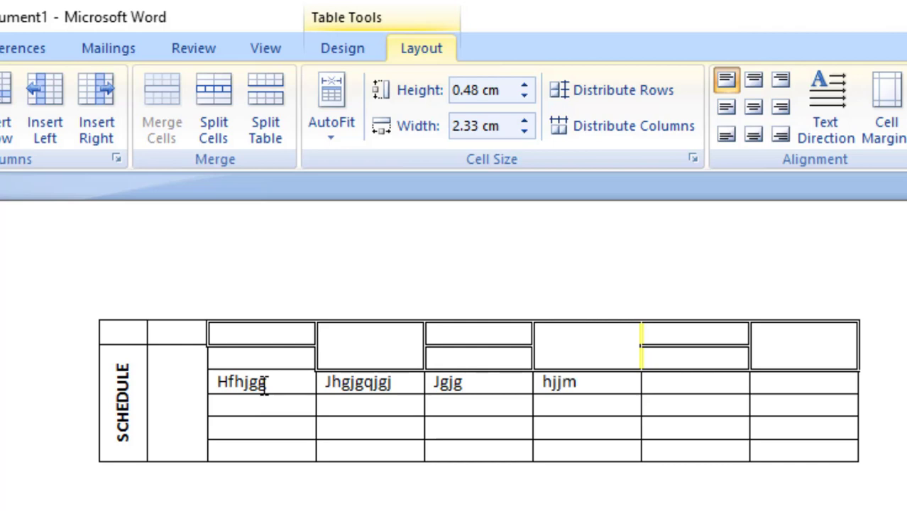
key(Tab)
text(jg)
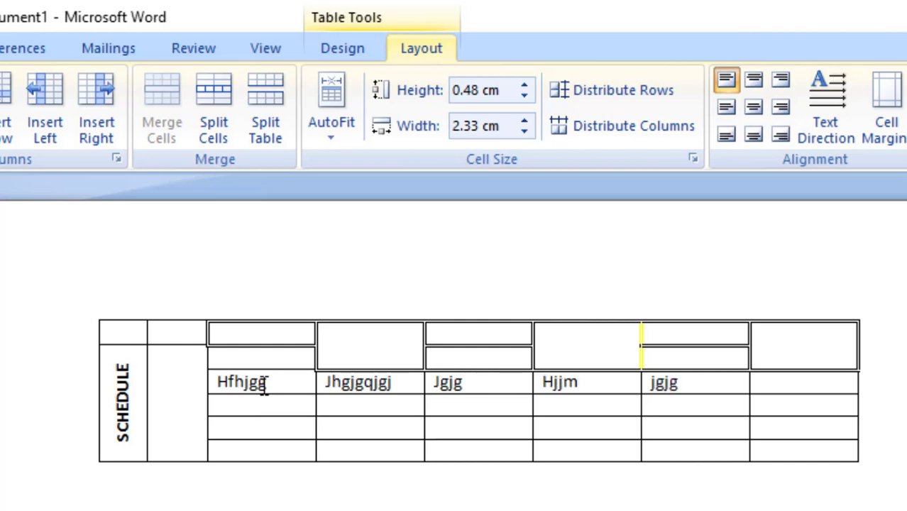
text(jqgg)
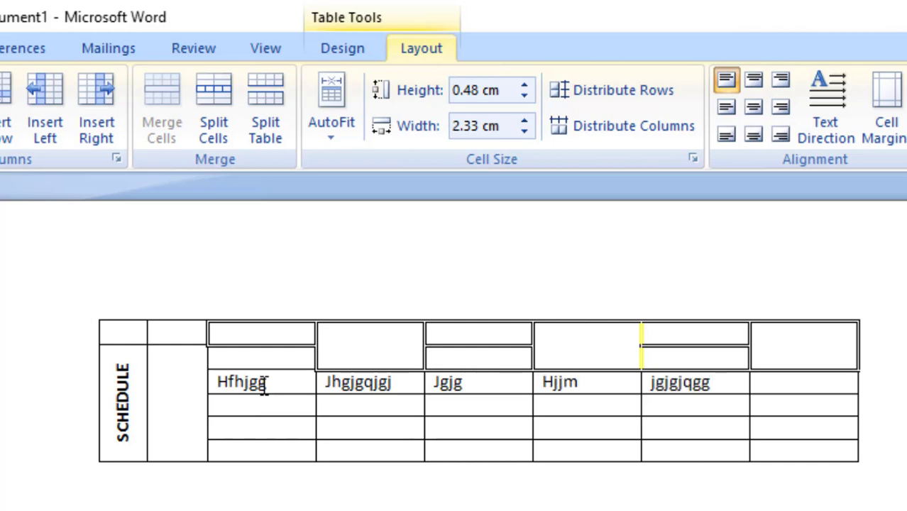
key(Tab)
text(keimsh)
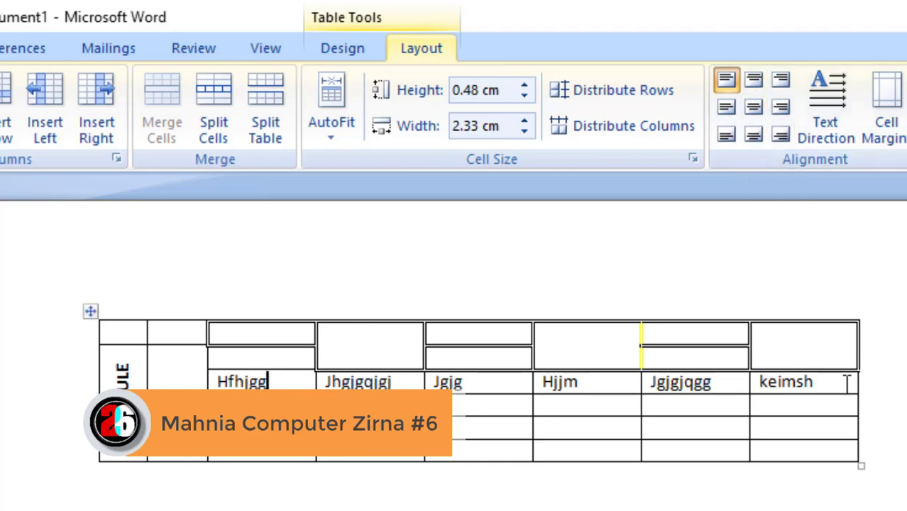
- Select the whole Hfhjgg–keimsh row and apply Align Center to centre its six entries
drag(847, 383, 669, 393)
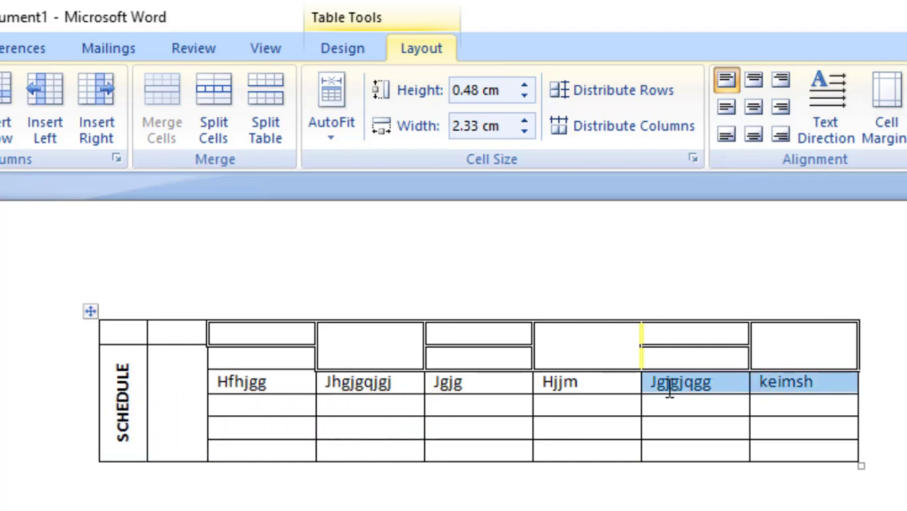
click(669, 392)
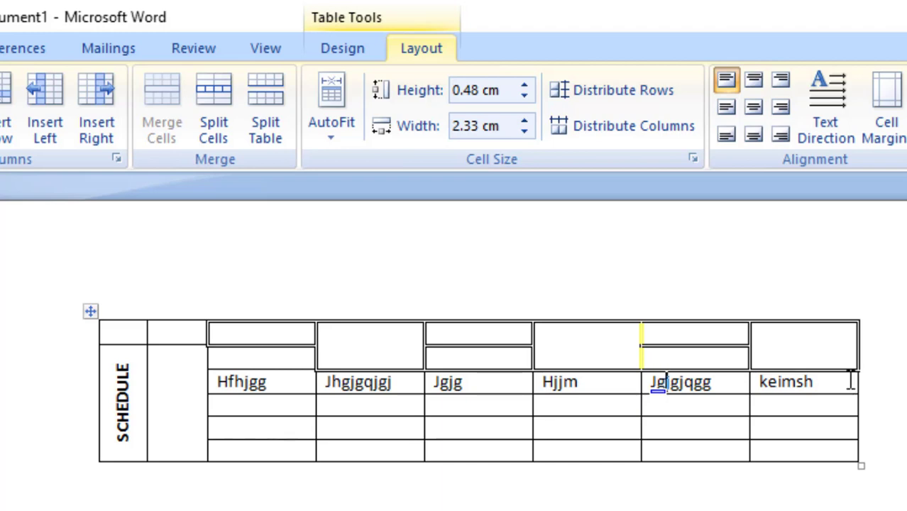
mouse_move(848, 382)
mouse_down()
mouse_move(490, 387)
mouse_move(367, 376)
mouse_up()
drag(306, 387, 287, 387)
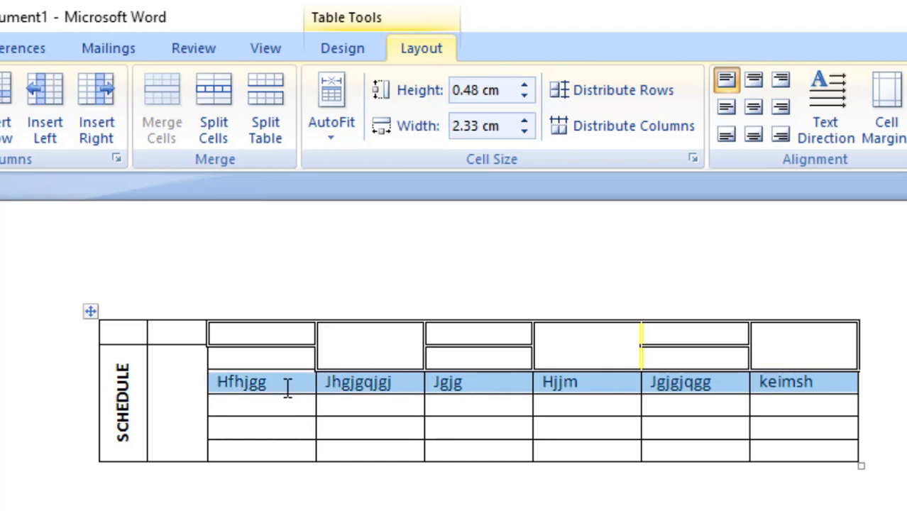
click(290, 393)
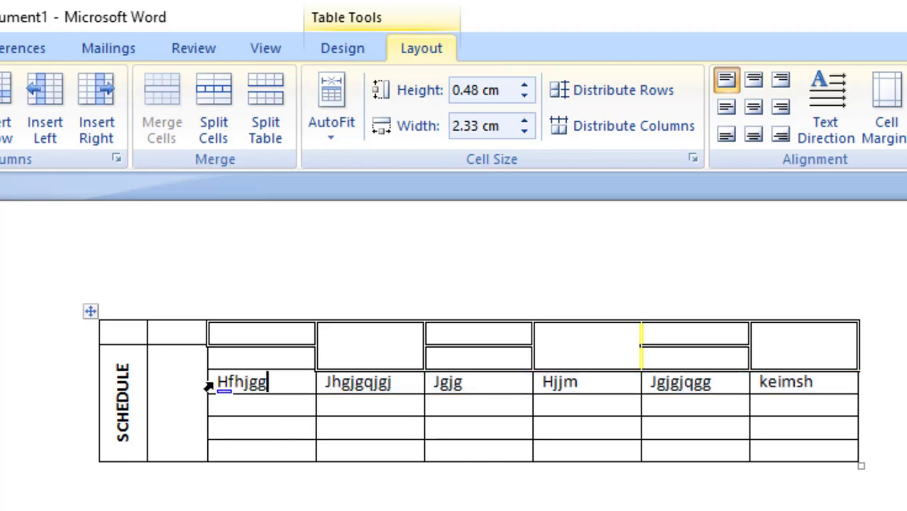
double_click(831, 383)
drag(653, 355, 279, 381)
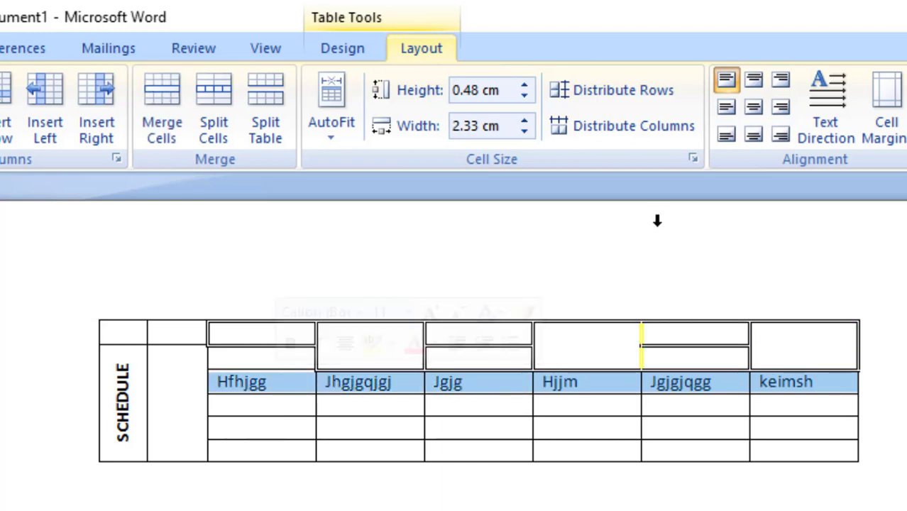
click(754, 107)
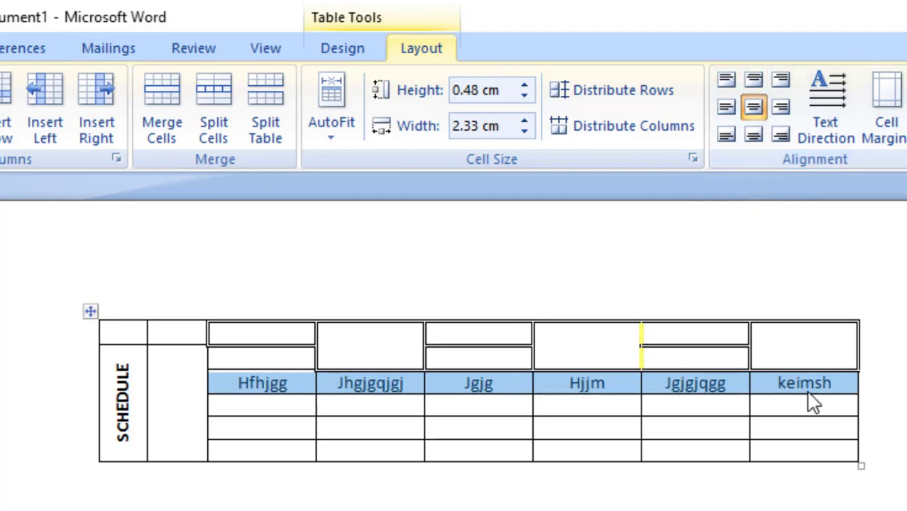
click(725, 397)
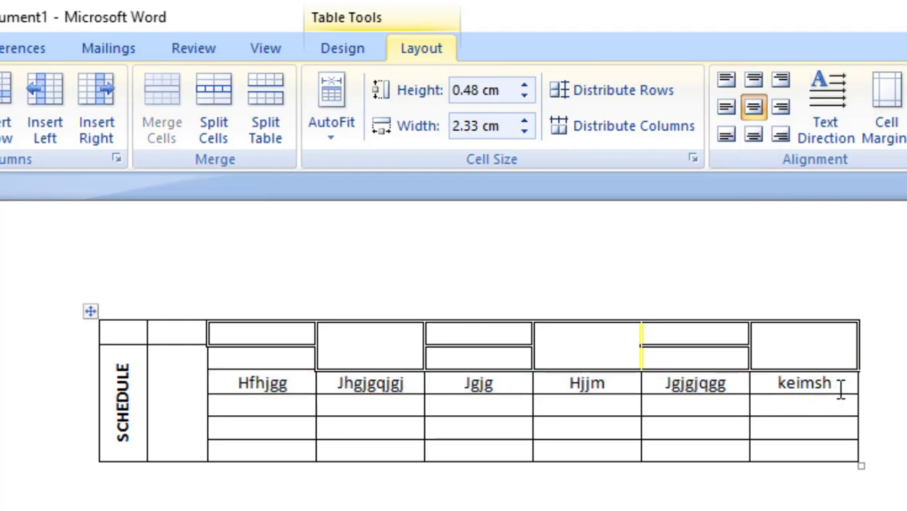
drag(839, 389, 468, 384)
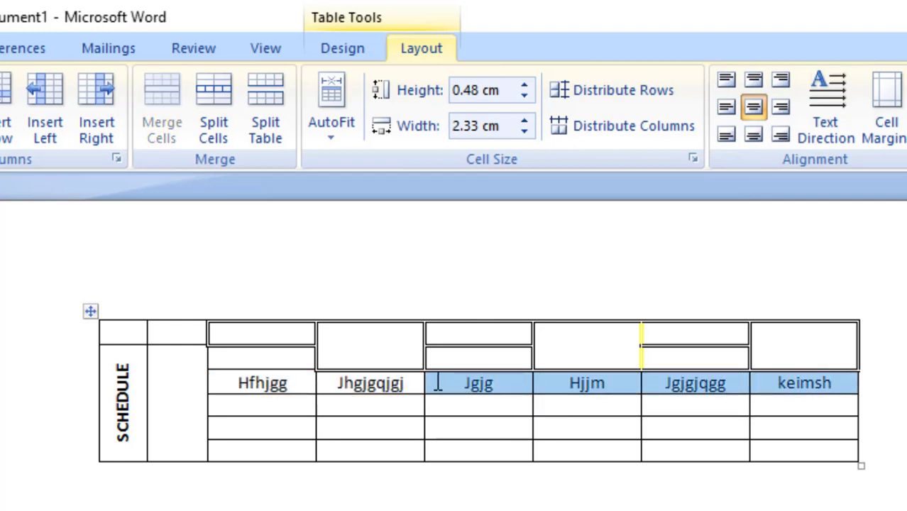
- Make the six Hfhjgg–keimsh header entries bold and italic with Ctrl+B and Ctrl+I
drag(438, 384, 294, 383)
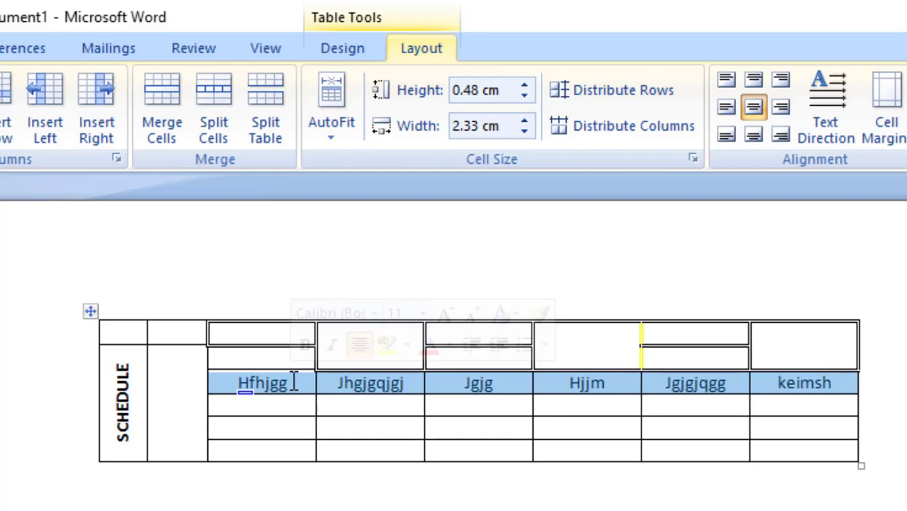
key(ctrl+b)
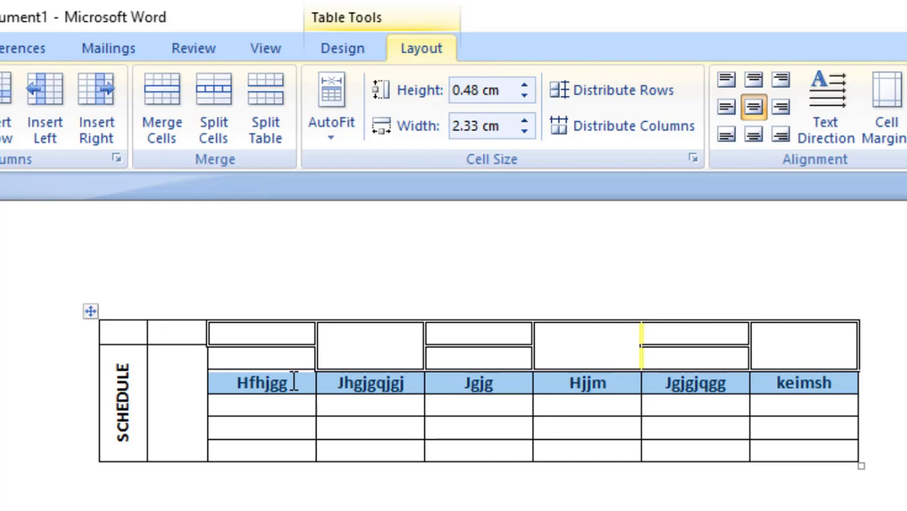
key(ctrl+i)
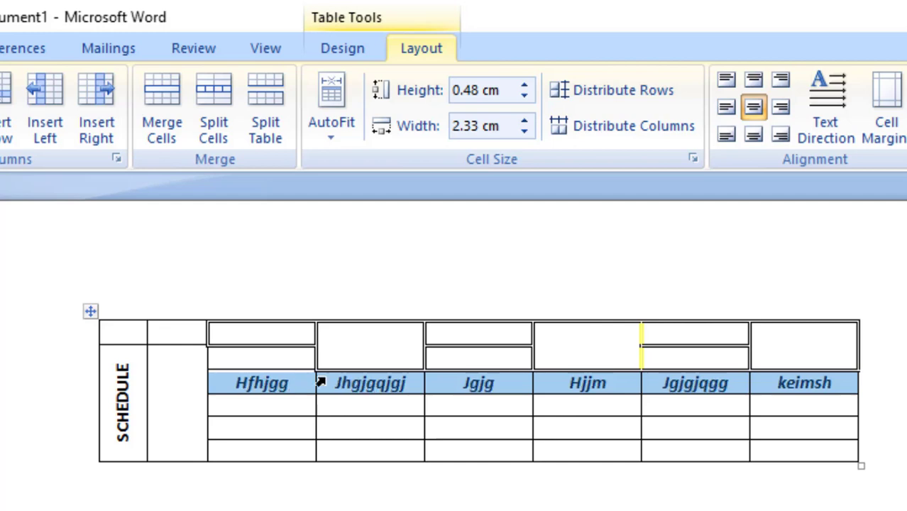
click(365, 414)
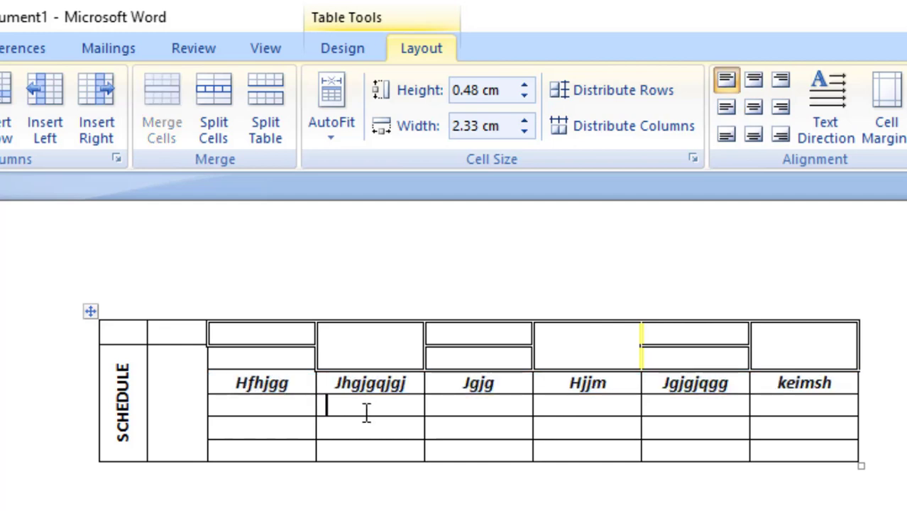